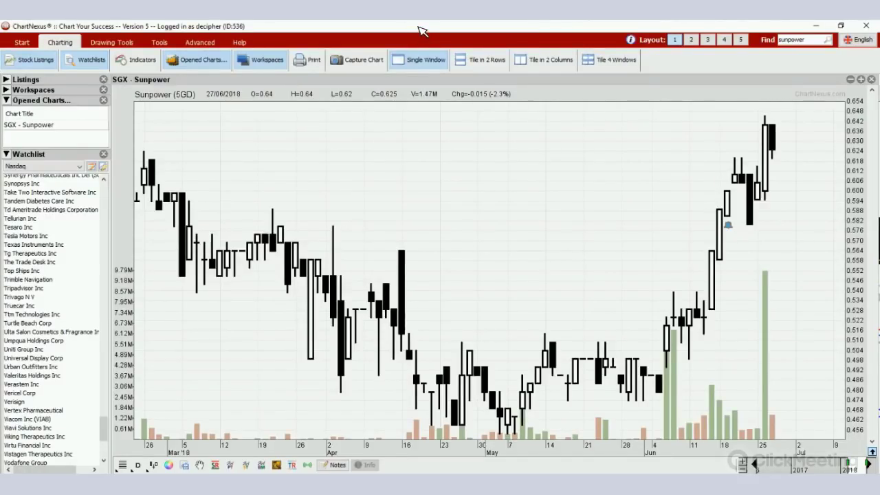
Step: Try to create a new watchlist named KLSE
{"action": "left_click", "coordinate": [63, 46]}
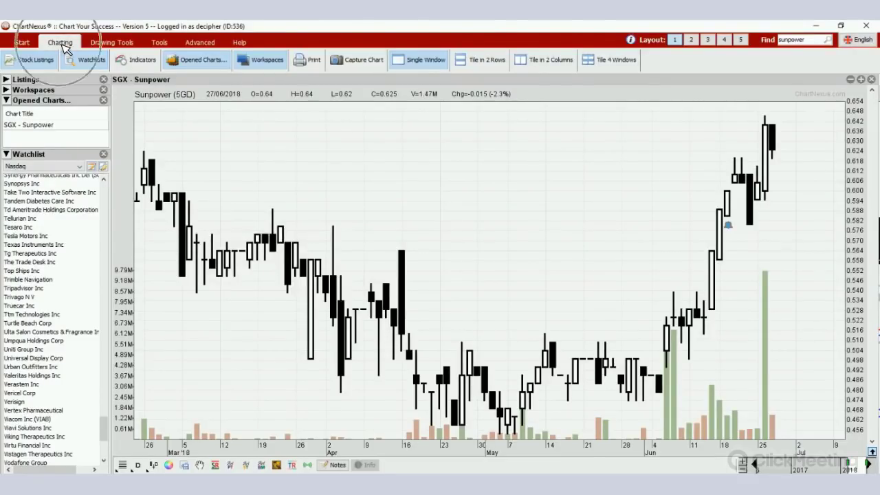
{"action": "left_click", "coordinate": [94, 61]}
{"action": "left_click", "coordinate": [94, 61]}
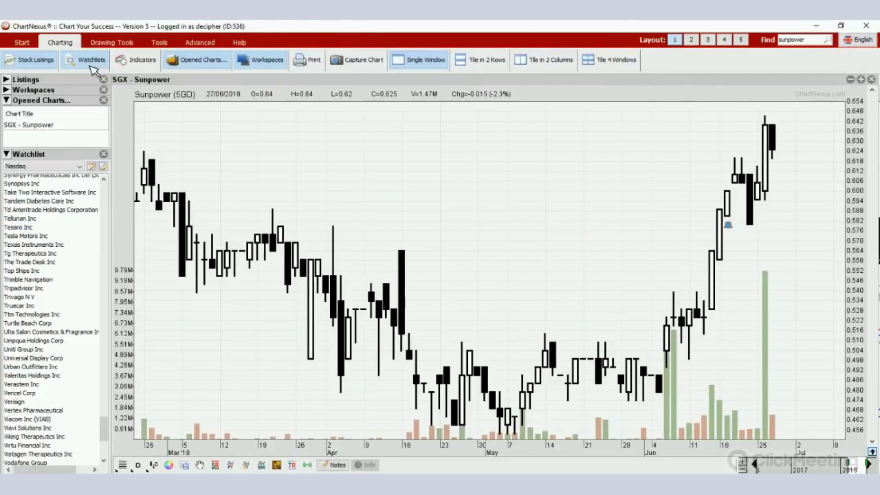
{"action": "left_click", "coordinate": [98, 170]}
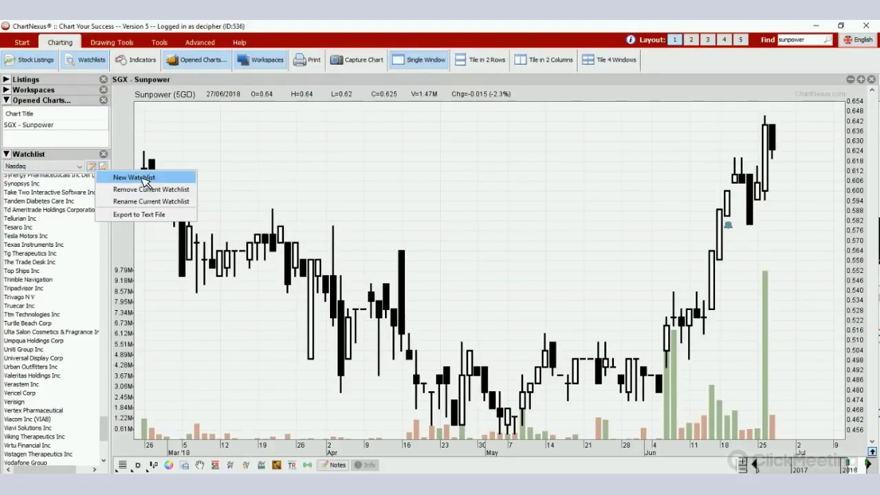
{"action": "key", "text": "Return"}
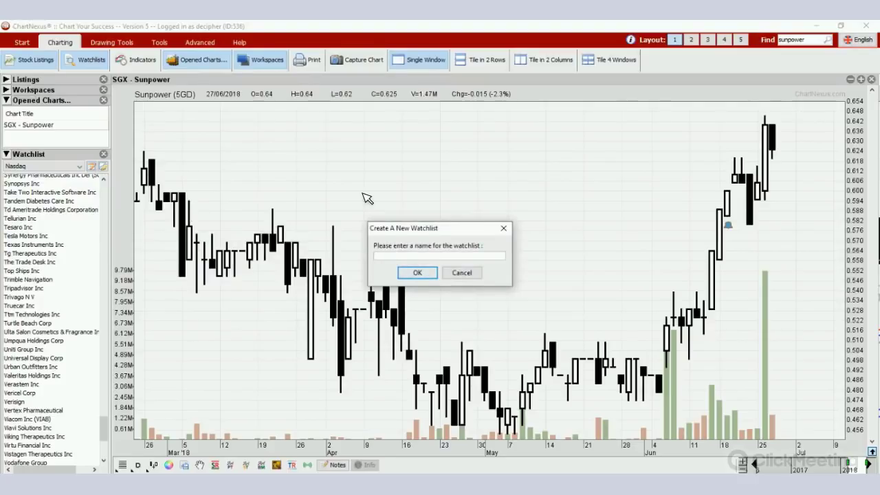
{"action": "type", "text": "KLSE"}
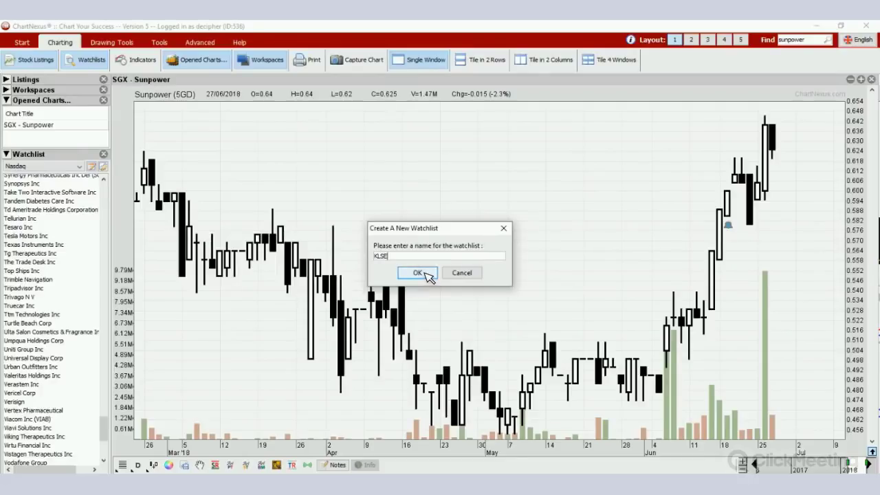
{"action": "left_click", "coordinate": [428, 274]}
{"action": "left_click", "coordinate": [448, 275]}
Step: Create a new watchlist named KLSE1
{"action": "right_click", "coordinate": [151, 180]}
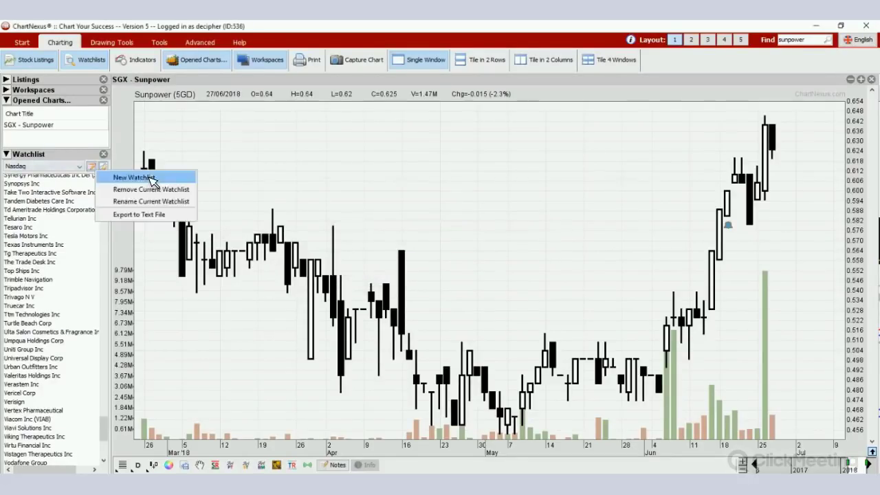
{"action": "left_click", "coordinate": [152, 179]}
{"action": "type", "text": "KLS"}
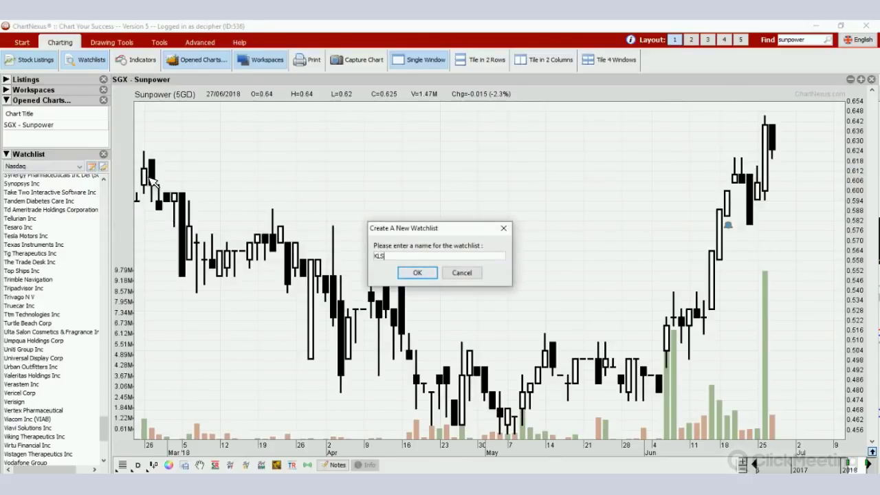
{"action": "type", "text": "E1"}
{"action": "key", "text": "Return"}
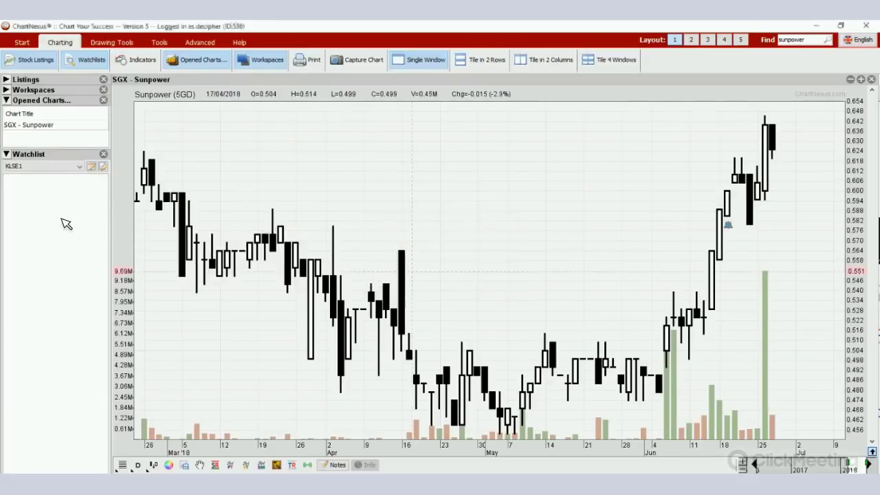
Step: Open the XPertTrader Stocks Screener with Vol_Increase_30 (Imported) as the screening rule
{"action": "left_click", "coordinate": [212, 43]}
{"action": "left_click", "coordinate": [209, 40]}
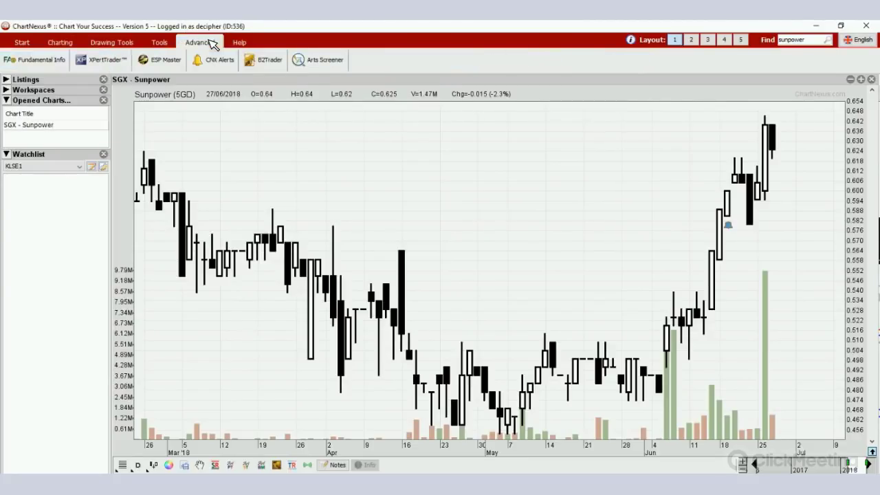
{"action": "left_click", "coordinate": [105, 60]}
{"action": "left_click", "coordinate": [104, 60]}
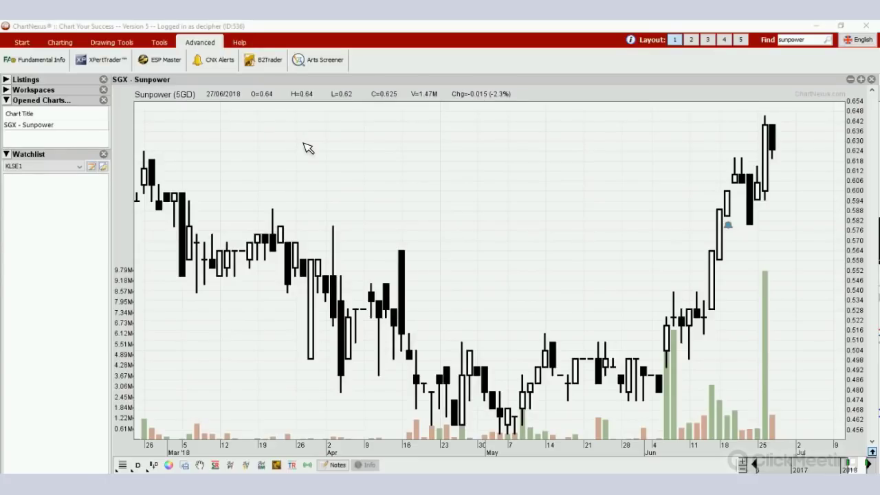
{"action": "key", "text": "alt+Tab"}
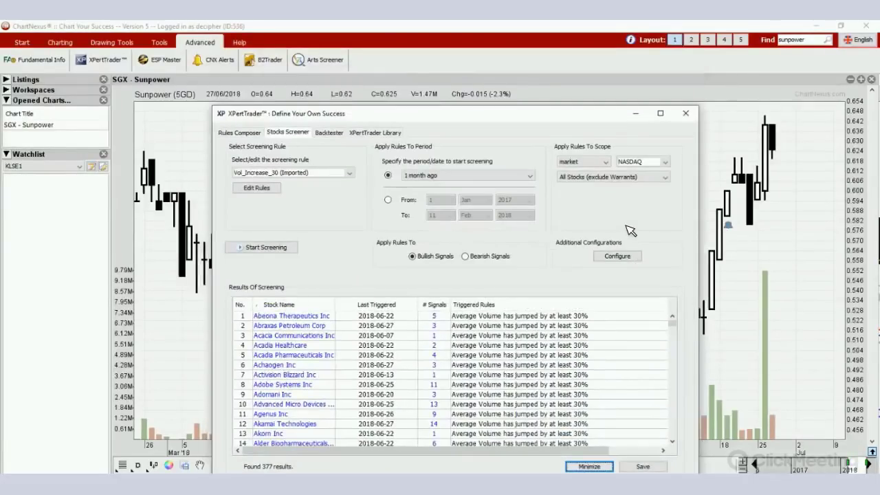
{"action": "key", "text": "alt+Down"}
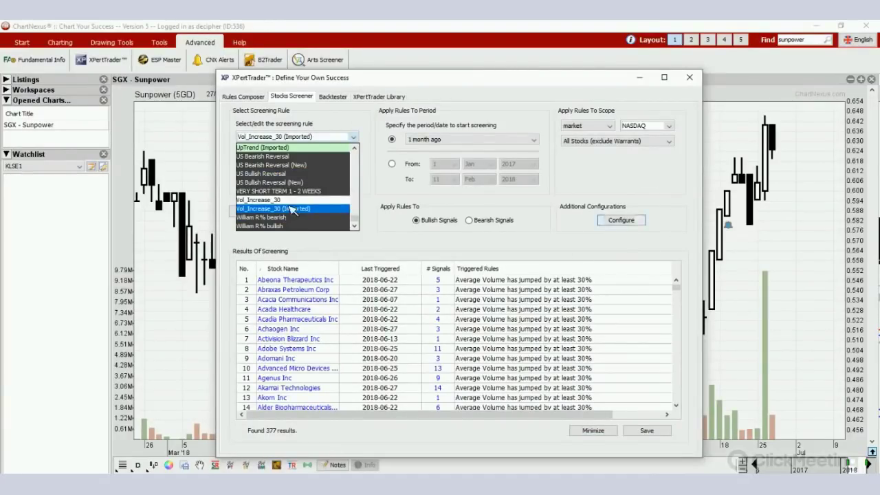
Step: Review the KLSE minimum price, maximum price and volume condition in the screener's additional configurations, and close them
{"action": "key", "text": "space"}
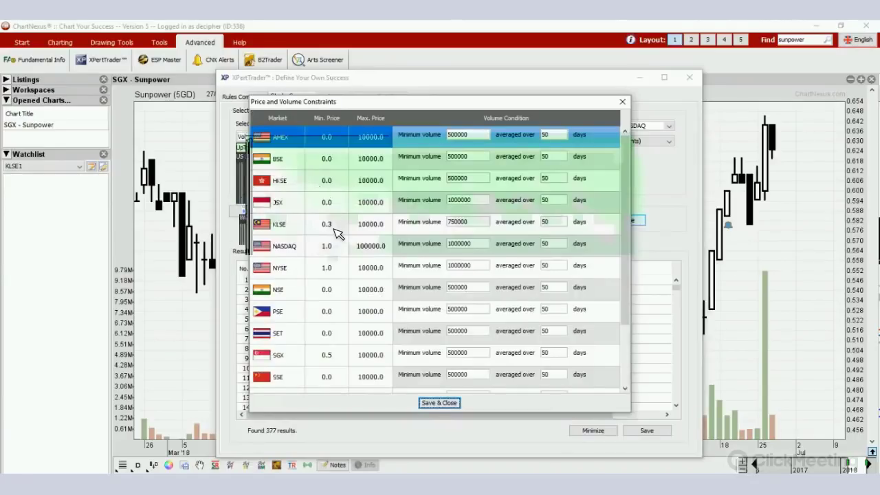
{"action": "left_click", "coordinate": [335, 229]}
{"action": "left_click", "coordinate": [375, 231]}
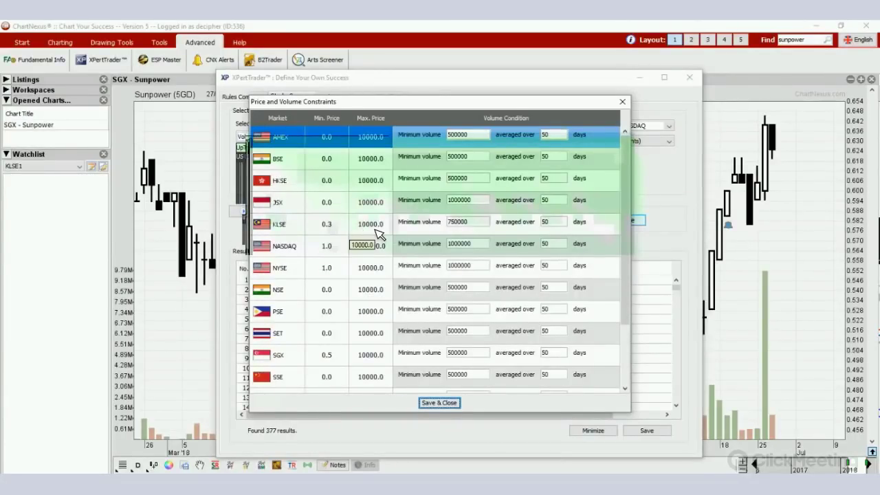
{"action": "key", "text": "Return"}
{"action": "left_click", "coordinate": [482, 238]}
{"action": "left_click", "coordinate": [473, 229]}
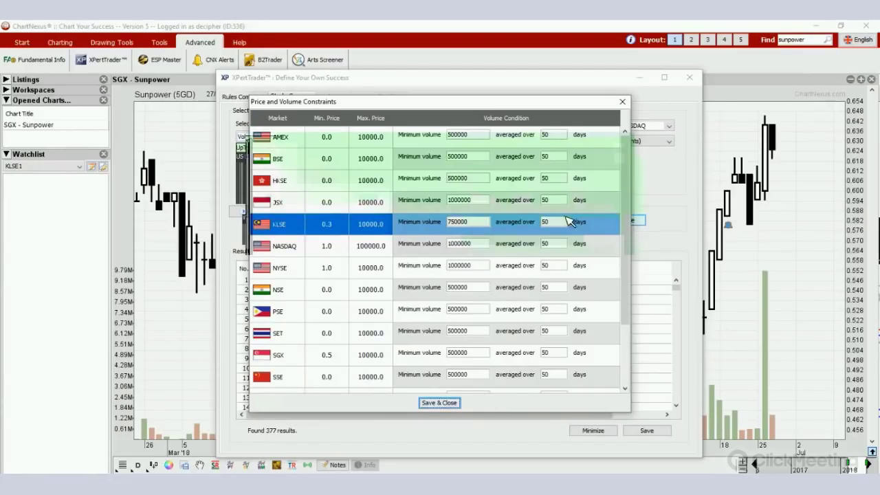
{"action": "left_click", "coordinate": [528, 289]}
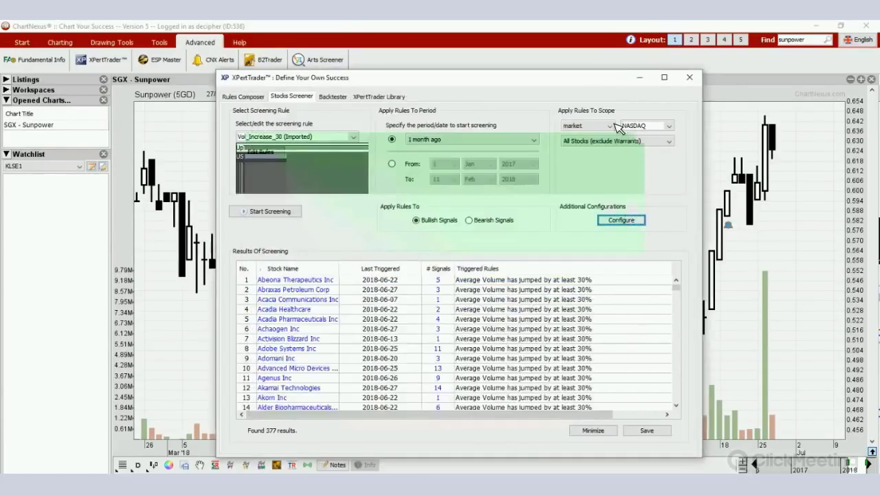
Step: Set the screening market to KLSE with All Stocks (exclude Warrants) and run the screening
{"action": "left_click", "coordinate": [638, 129]}
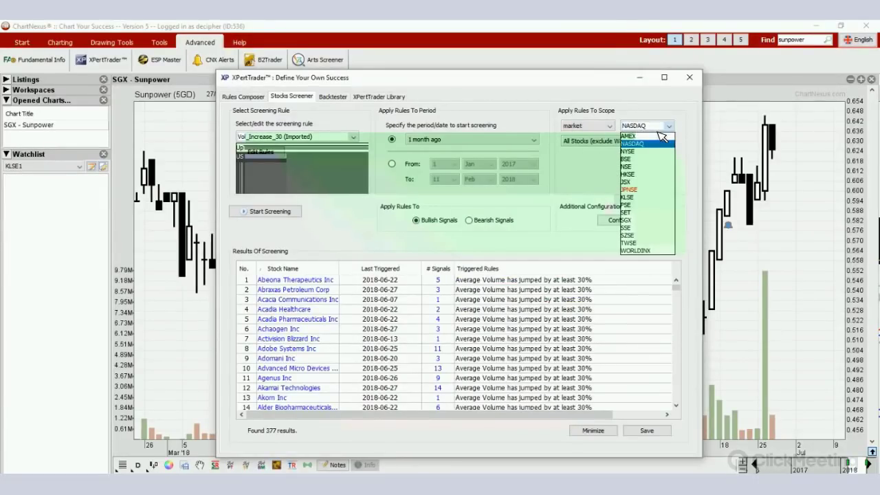
{"action": "left_click", "coordinate": [648, 198]}
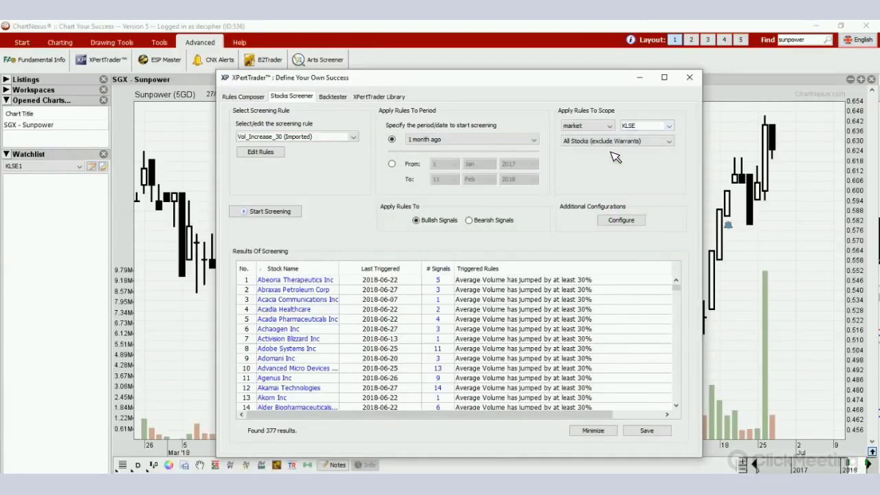
{"action": "left_click", "coordinate": [617, 141]}
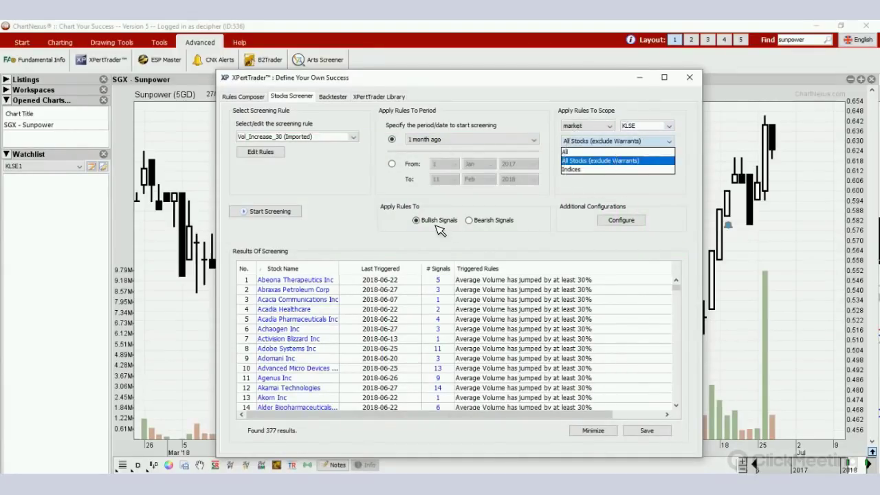
{"action": "left_click", "coordinate": [275, 214]}
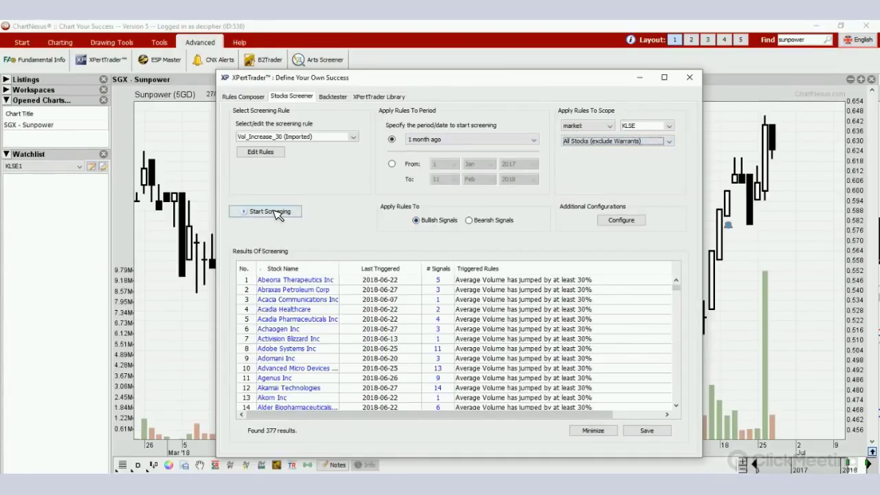
{"action": "left_click", "coordinate": [270, 211]}
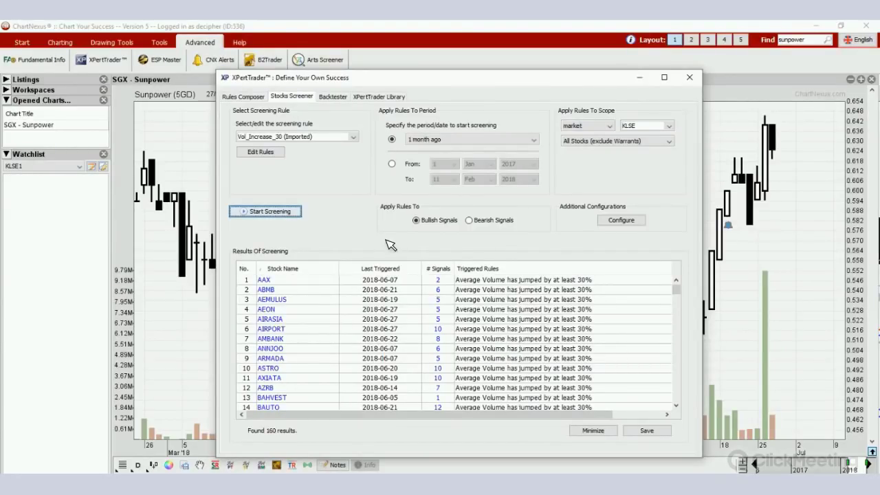
Step: Minimize the screener to its Screened Results list and select PIE there to show its chart
{"action": "left_click", "coordinate": [290, 436]}
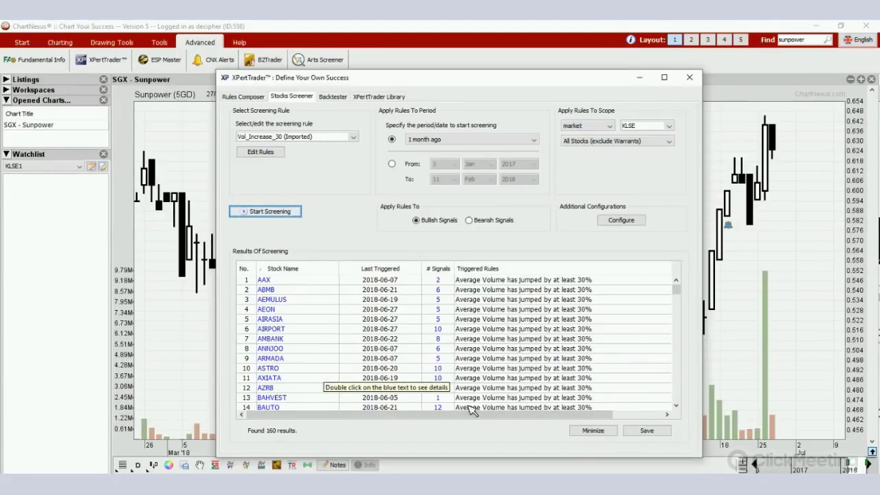
{"action": "left_click", "coordinate": [596, 431]}
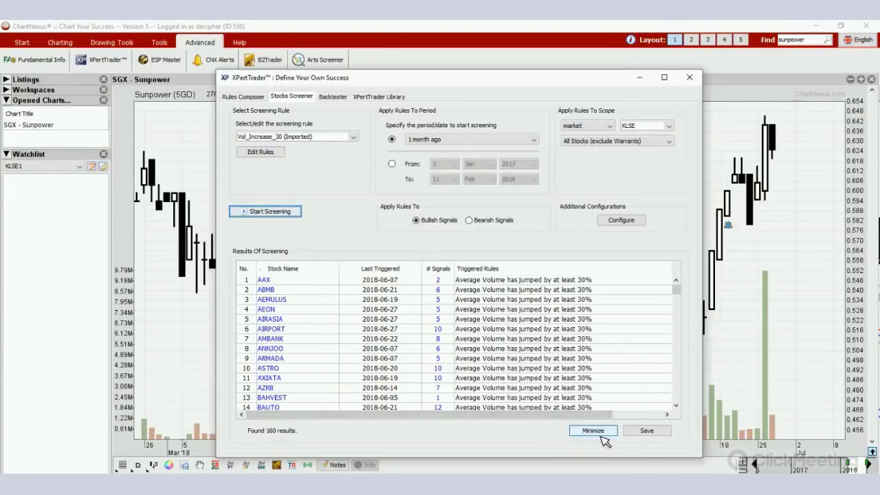
{"action": "key", "text": "ctrl"}
{"action": "key", "text": "ctrl"}
{"action": "key", "text": "ctrl"}
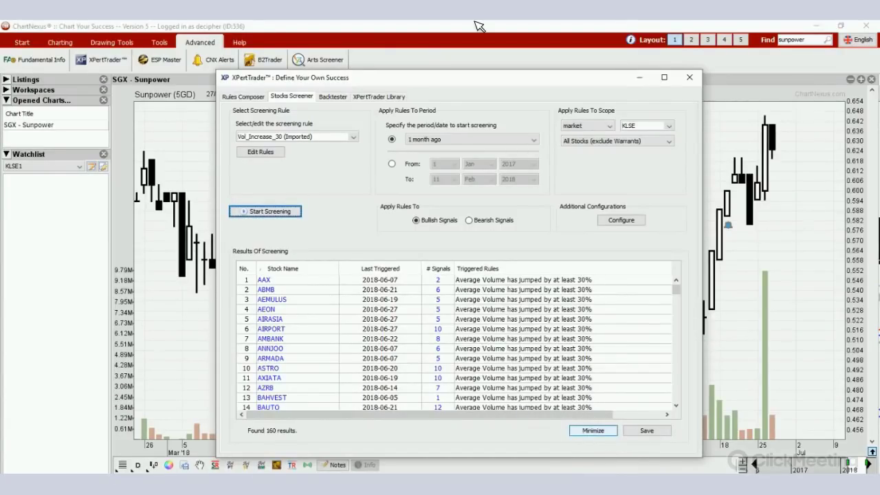
{"action": "left_click", "coordinate": [179, 272]}
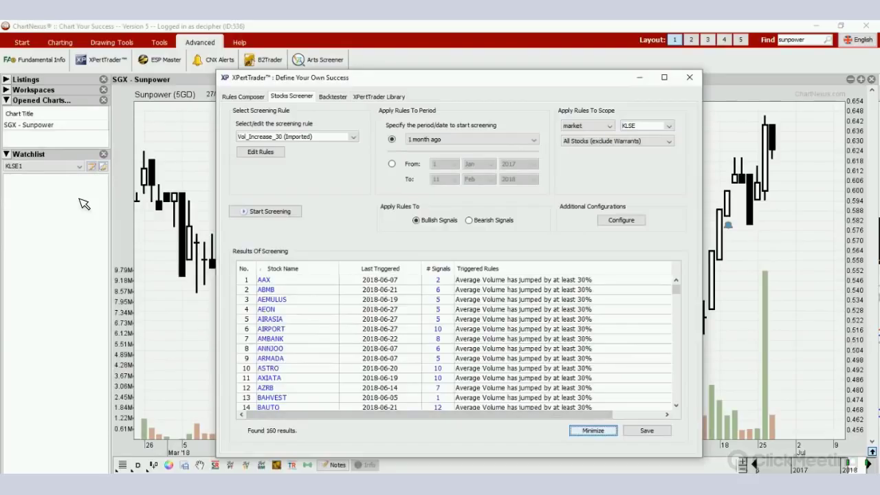
{"action": "key", "text": "Return"}
{"action": "scroll", "coordinate": [84, 202], "scroll_direction": "up", "scroll_amount": 5}
{"action": "left_click", "coordinate": [84, 196]}
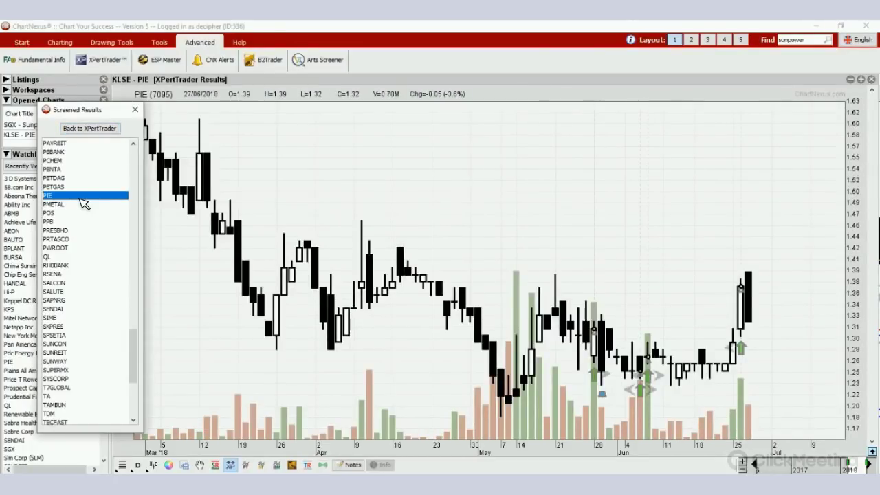
Step: Select all stocks in the screened results and add them to the KLSE1 watchlist
{"action": "key", "text": "ctrl+a"}
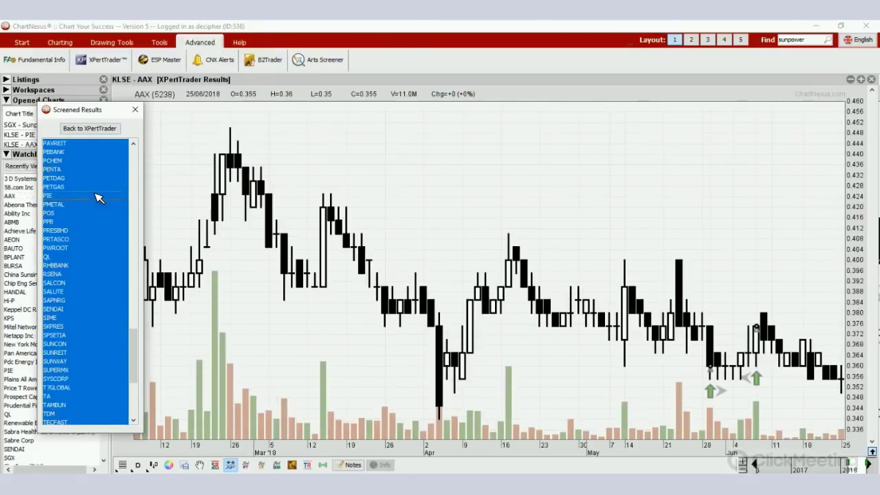
{"action": "right_click", "coordinate": [95, 194]}
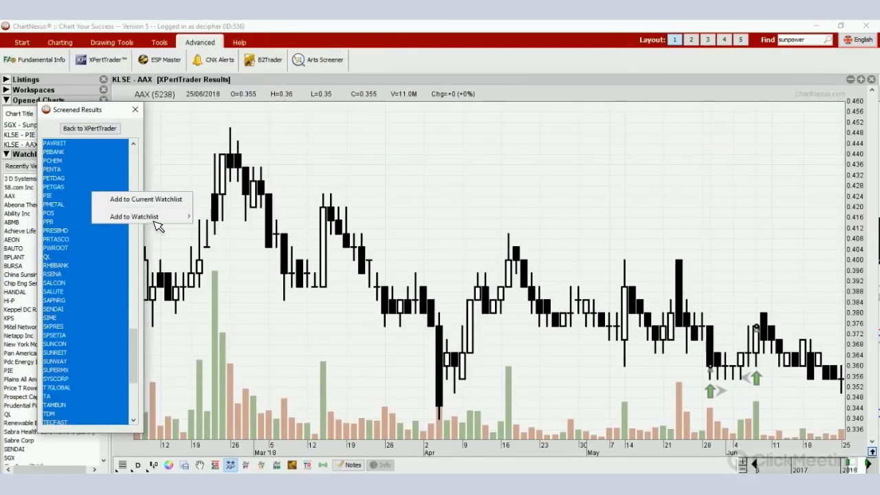
{"action": "mouse_move", "coordinate": [157, 221]}
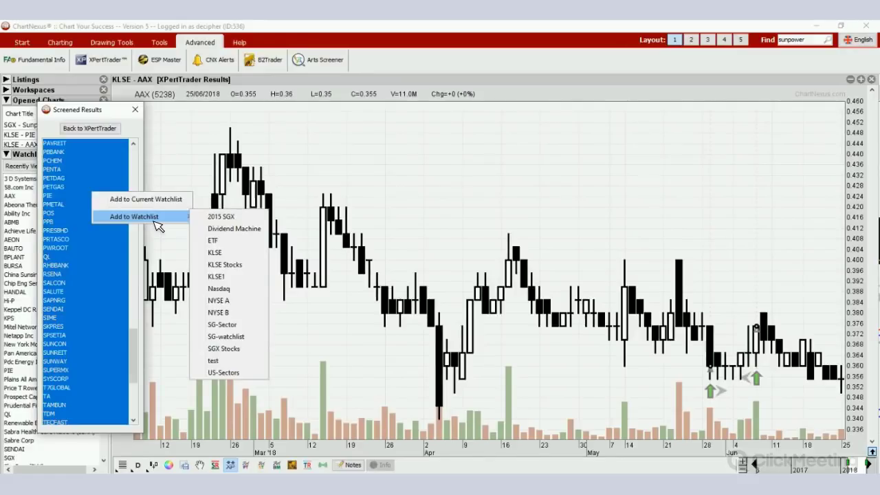
{"action": "left_click", "coordinate": [249, 282]}
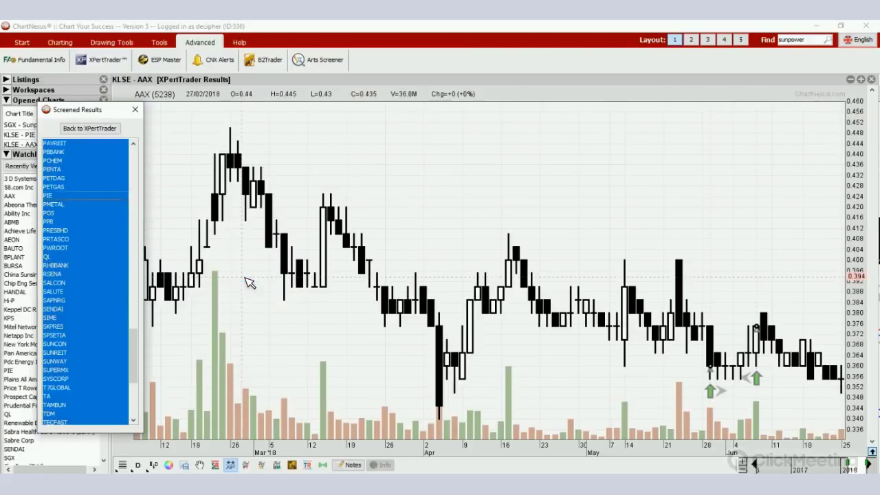
Step: Return to XPertTrader from the screened results, display the KLSE1 watchlist and look through its stocks
{"action": "left_click", "coordinate": [98, 133]}
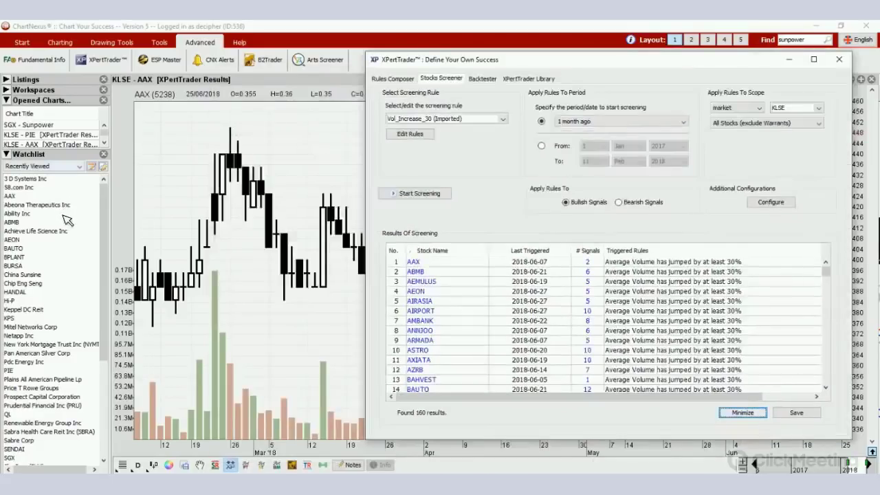
{"action": "left_click", "coordinate": [65, 166]}
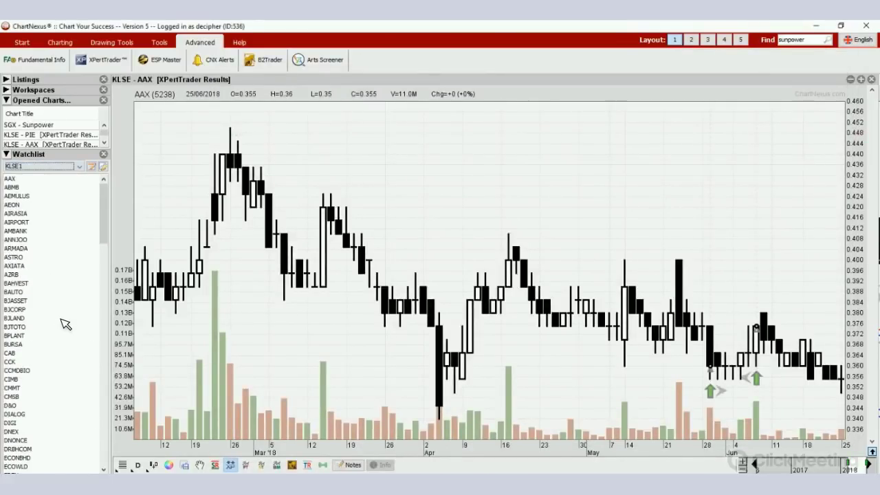
{"action": "scroll", "coordinate": [66, 320], "scroll_direction": "down", "scroll_amount": 15}
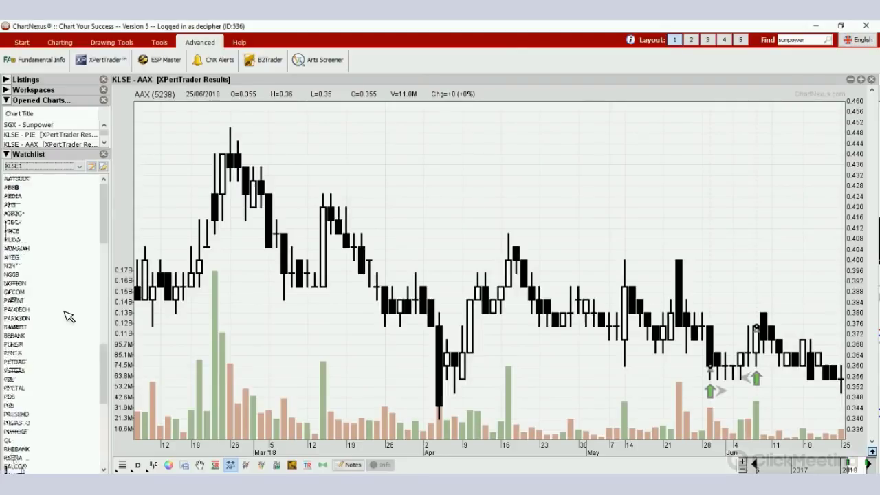
{"action": "scroll", "coordinate": [65, 311], "scroll_direction": "up", "scroll_amount": 20}
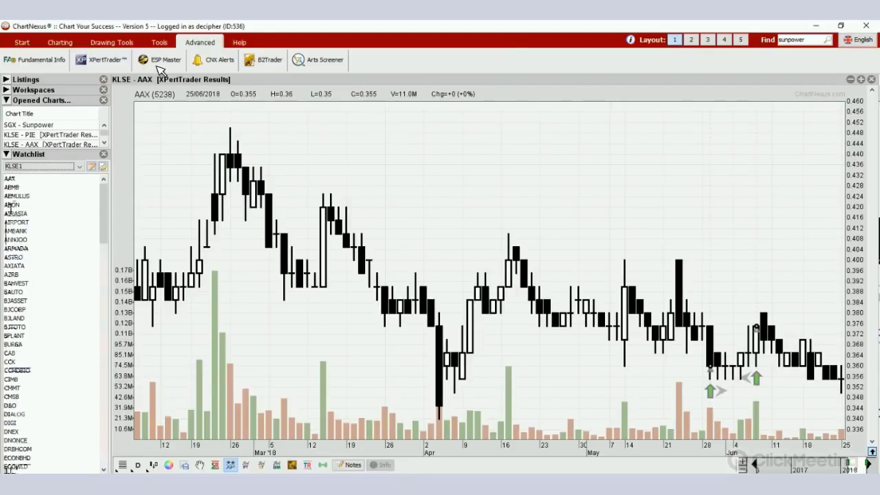
{"action": "scroll", "coordinate": [774, 80], "scroll_direction": "down", "scroll_amount": 15}
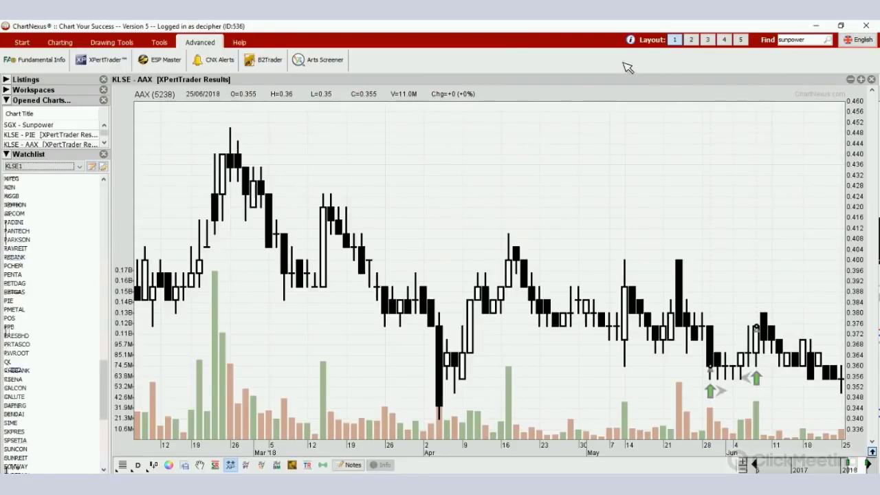
Step: Set the XPertTrader stocks screener to the rule 1.Near_Resistance (Imported) with a screening period starting 1 week ago
{"action": "scroll", "coordinate": [269, 121], "scroll_direction": "down", "scroll_amount": 8}
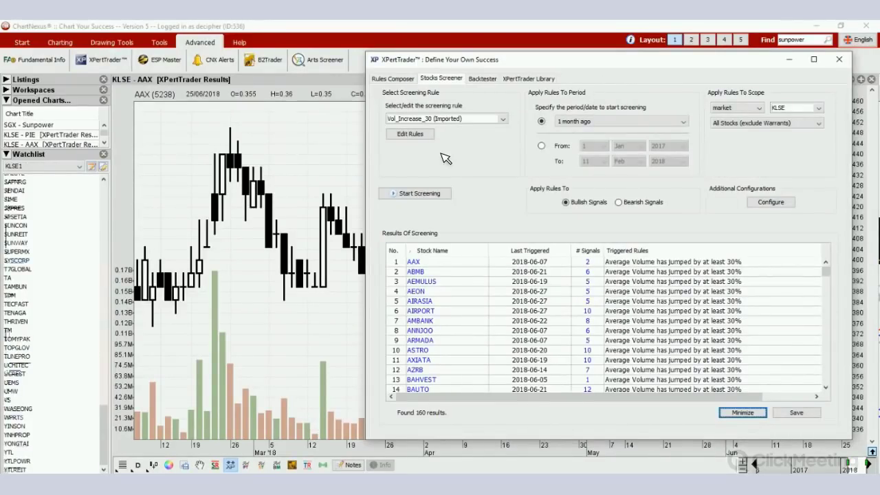
{"action": "left_click", "coordinate": [389, 118]}
{"action": "scroll", "coordinate": [381, 132], "scroll_direction": "up", "scroll_amount": 5}
{"action": "scroll", "coordinate": [350, 128], "scroll_direction": "up", "scroll_amount": 5}
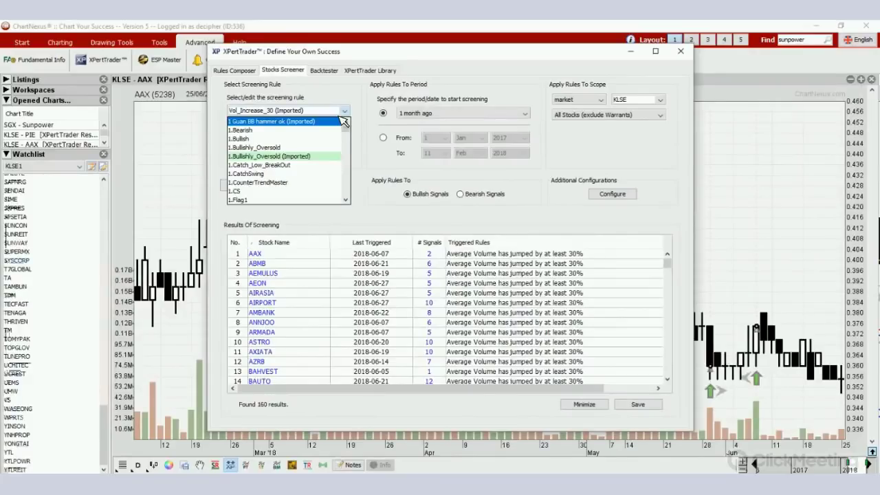
{"action": "left_click", "coordinate": [341, 123]}
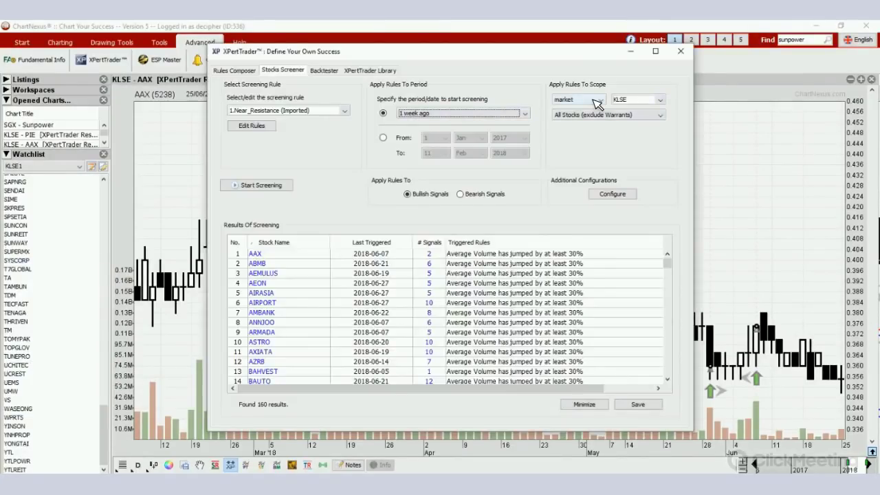
Step: Change the screening scope from market to the KLSE1 watchlist and run the screening
{"action": "left_click", "coordinate": [597, 102]}
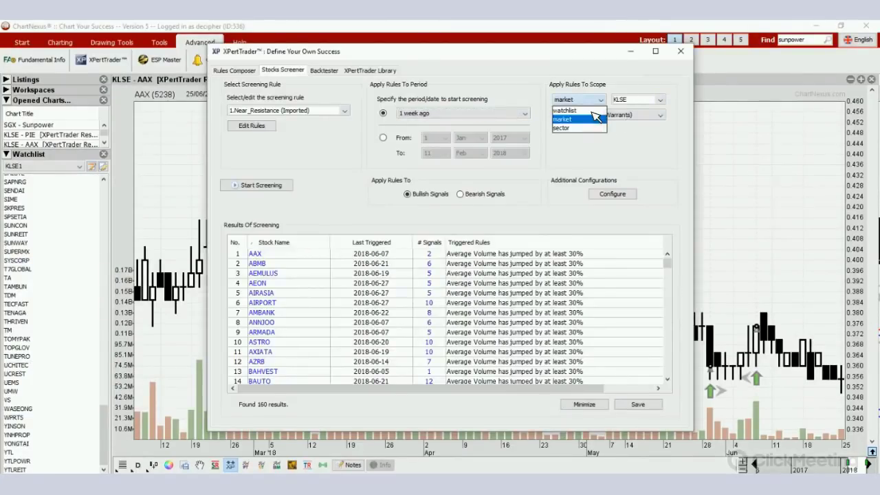
{"action": "left_click", "coordinate": [594, 111]}
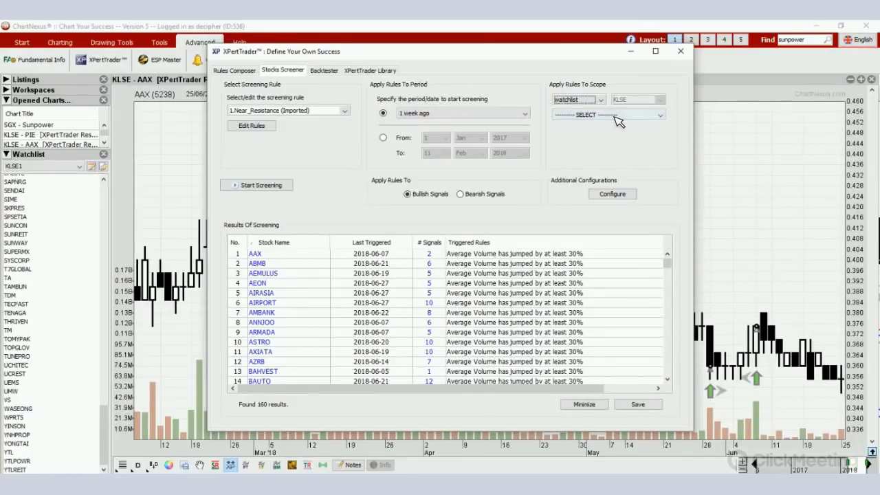
{"action": "left_click", "coordinate": [616, 117]}
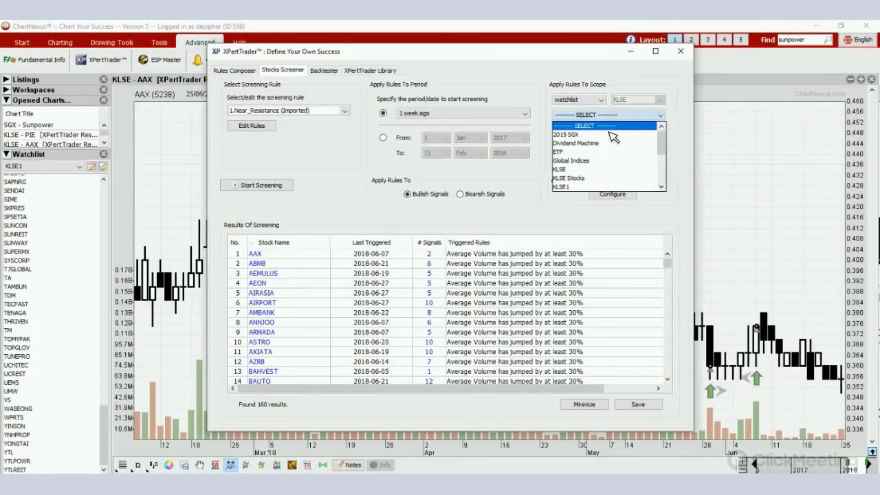
{"action": "left_click", "coordinate": [602, 187]}
{"action": "key", "text": "ctrl"}
{"action": "key", "text": "ctrl"}
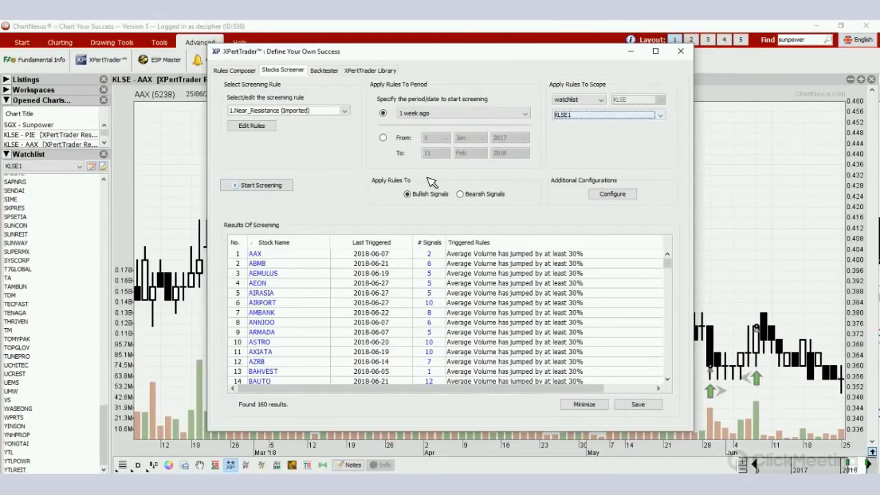
{"action": "left_click", "coordinate": [259, 185]}
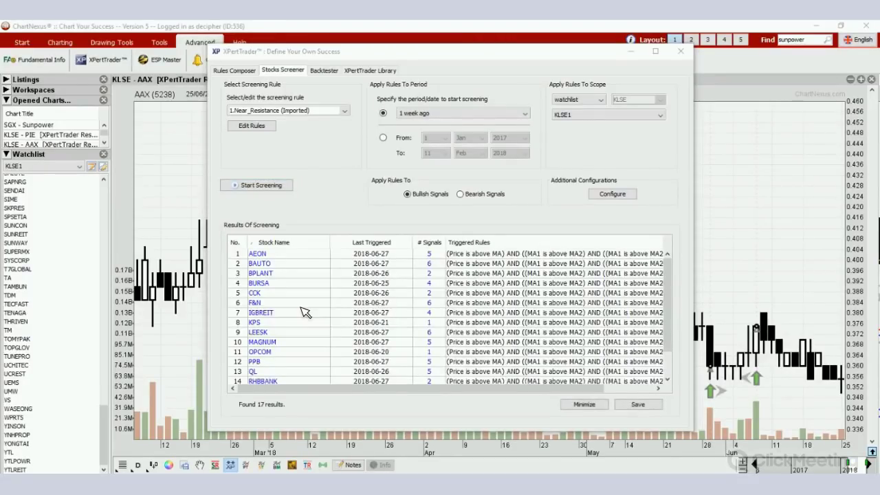
Step: Minimize the screener to its Screened Results list and examine the charts of SUPERMX, zoomed in, and QL
{"action": "scroll", "coordinate": [318, 371], "scroll_direction": "down", "scroll_amount": 1}
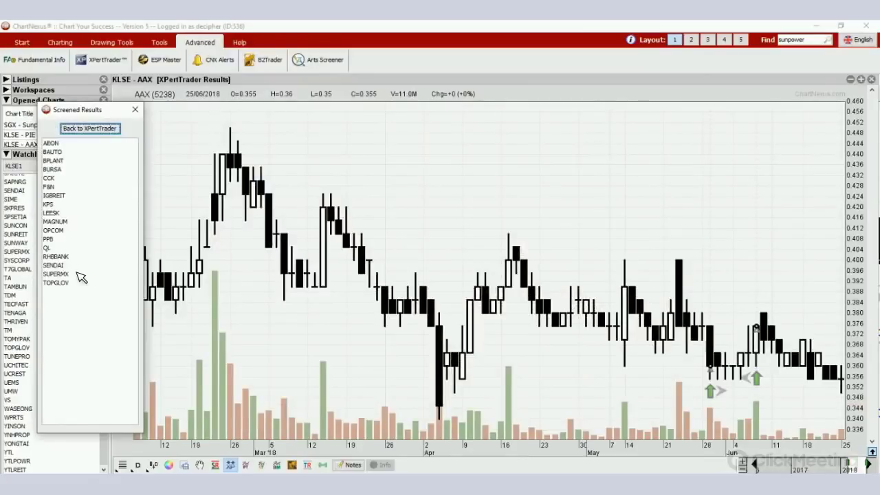
{"action": "left_click", "coordinate": [83, 274]}
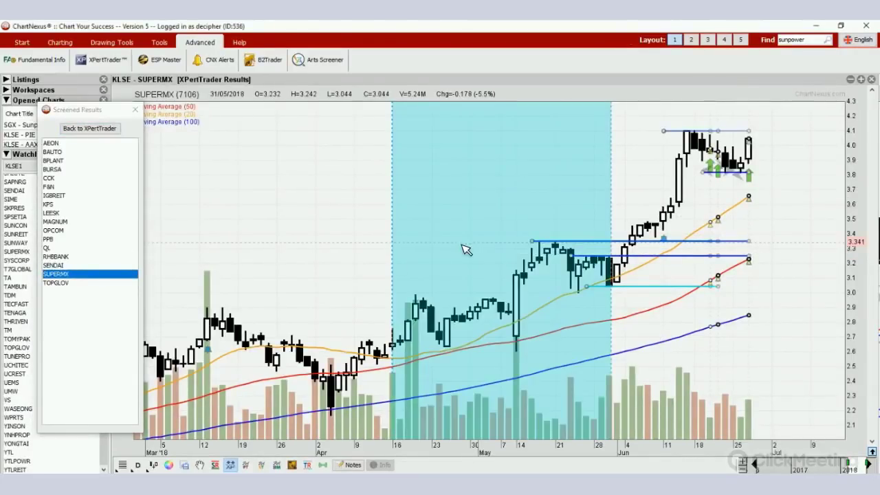
{"action": "left_click", "coordinate": [431, 247]}
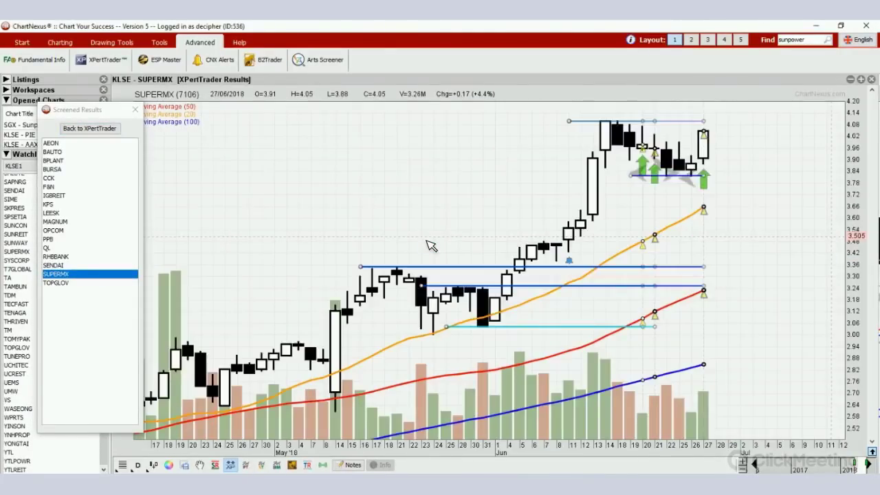
{"action": "left_click", "coordinate": [69, 248]}
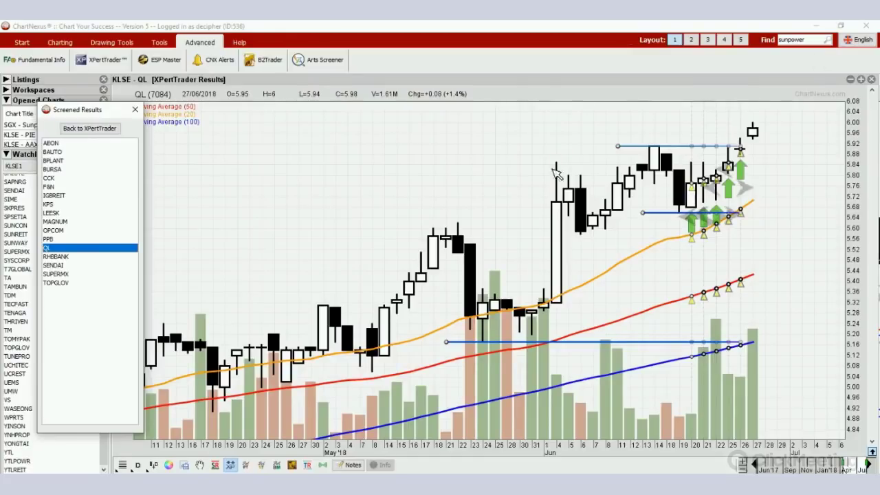
Step: Move the screened results aside, return to XPertTrader and display the Nasdaq watchlist to browse its stocks
{"action": "left_click_drag", "start_coordinate": [203, 103], "coordinate": [188, 97]}
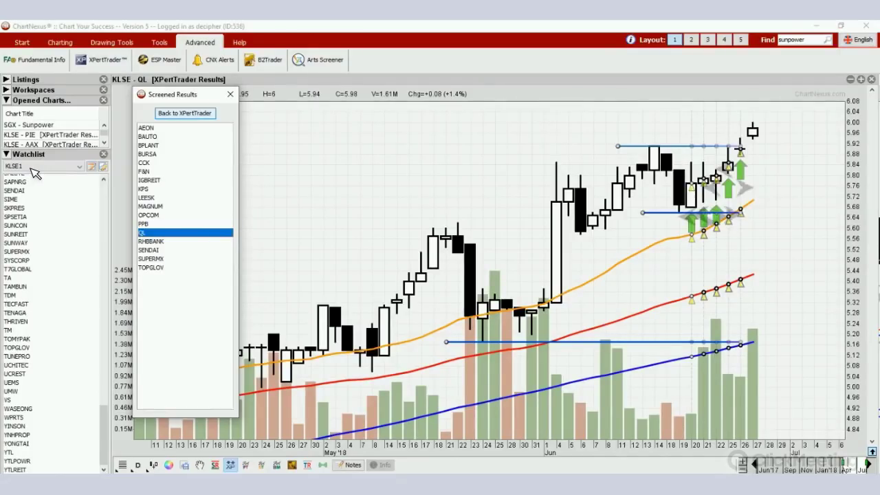
{"action": "key", "text": "Return"}
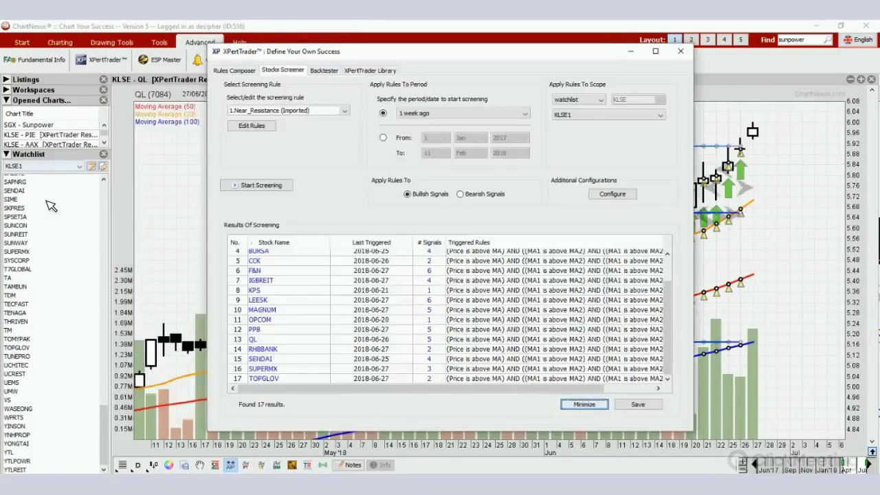
{"action": "left_click", "coordinate": [48, 169]}
{"action": "left_click", "coordinate": [52, 195]}
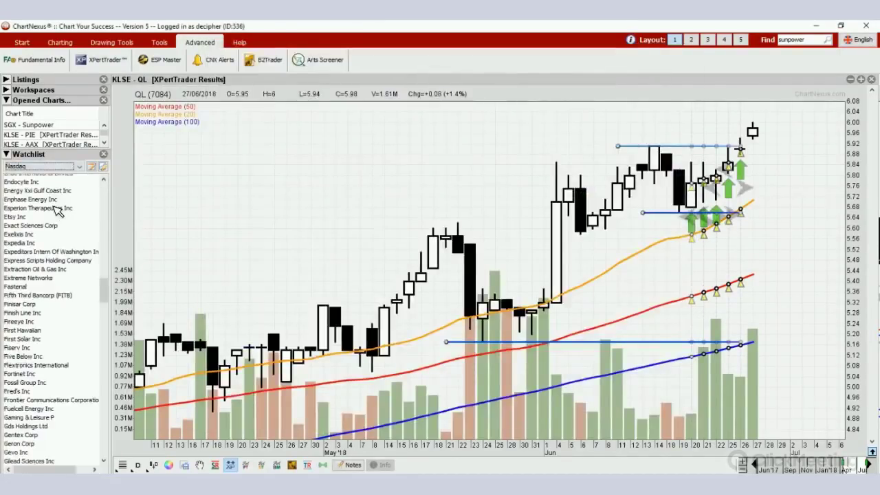
{"action": "scroll", "coordinate": [52, 193], "scroll_direction": "down", "scroll_amount": 15}
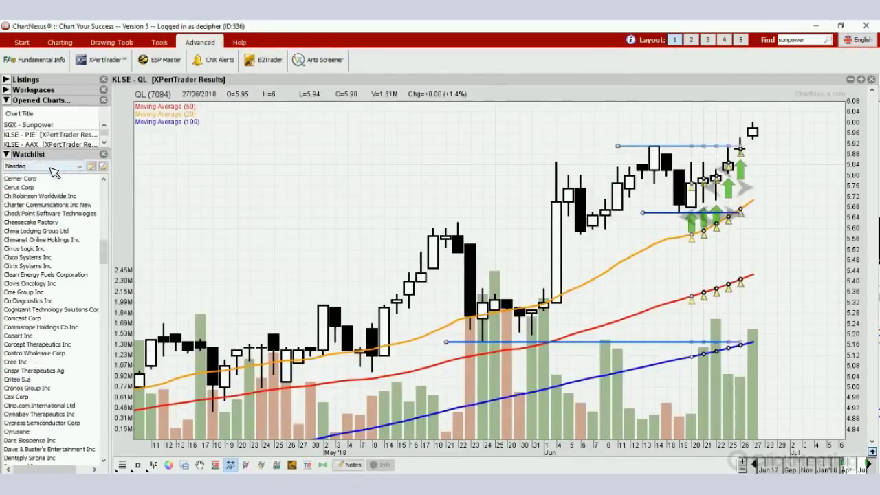
Step: Display the NYSE A watchlist and the NYSE B watchlist in turn and look through their stocks
{"action": "left_click", "coordinate": [53, 168]}
{"action": "left_click", "coordinate": [57, 204]}
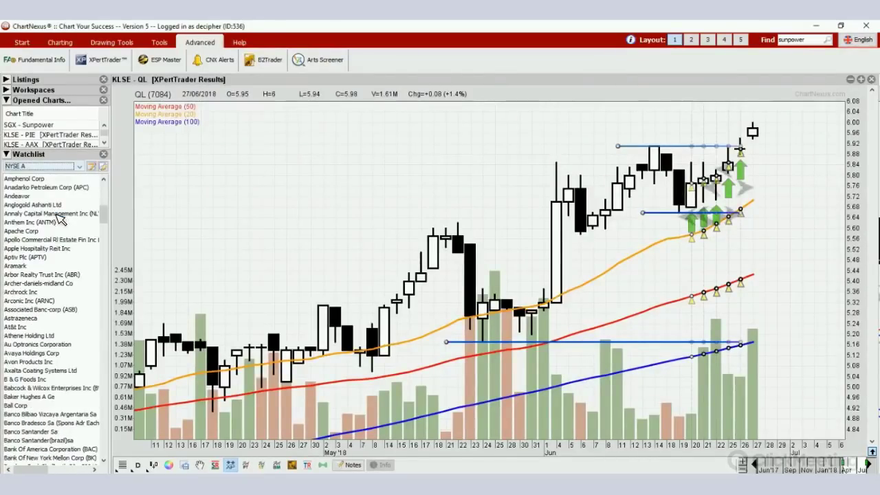
{"action": "scroll", "coordinate": [61, 222], "scroll_direction": "down", "scroll_amount": 15}
{"action": "left_click", "coordinate": [54, 167]}
{"action": "left_click", "coordinate": [61, 213]}
{"action": "scroll", "coordinate": [52, 186], "scroll_direction": "up", "scroll_amount": 15}
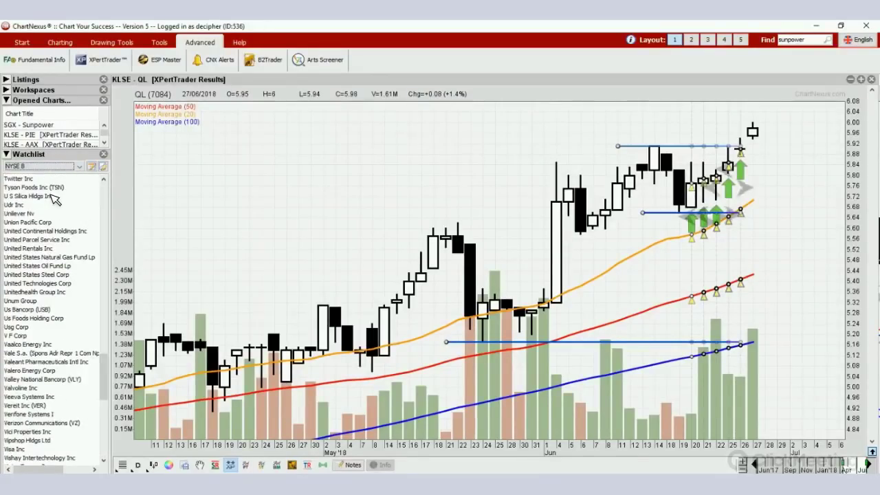
{"action": "scroll", "coordinate": [55, 199], "scroll_direction": "up", "scroll_amount": 12}
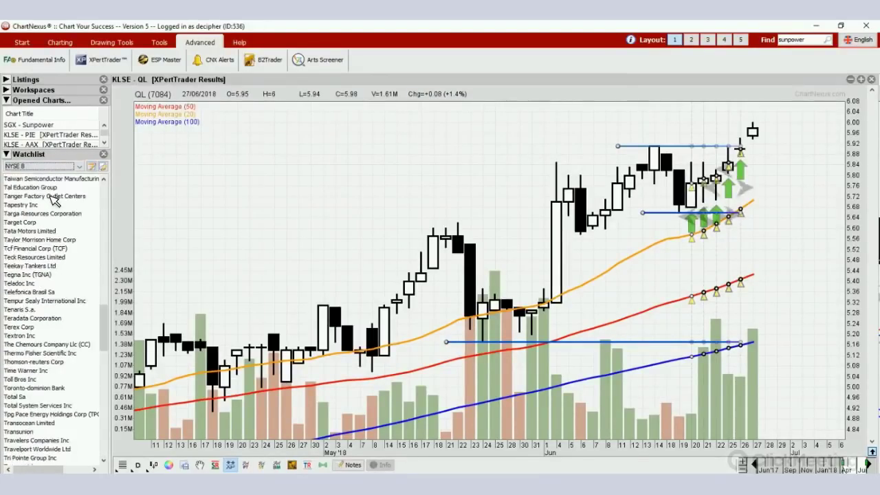
{"action": "scroll", "coordinate": [54, 199], "scroll_direction": "up", "scroll_amount": 11}
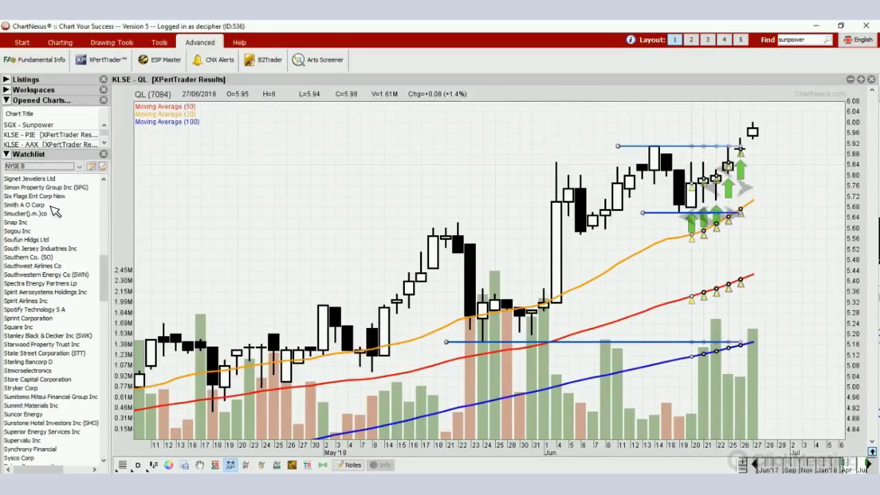
{"action": "scroll", "coordinate": [55, 211], "scroll_direction": "up", "scroll_amount": 12}
{"action": "left_click", "coordinate": [48, 166]}
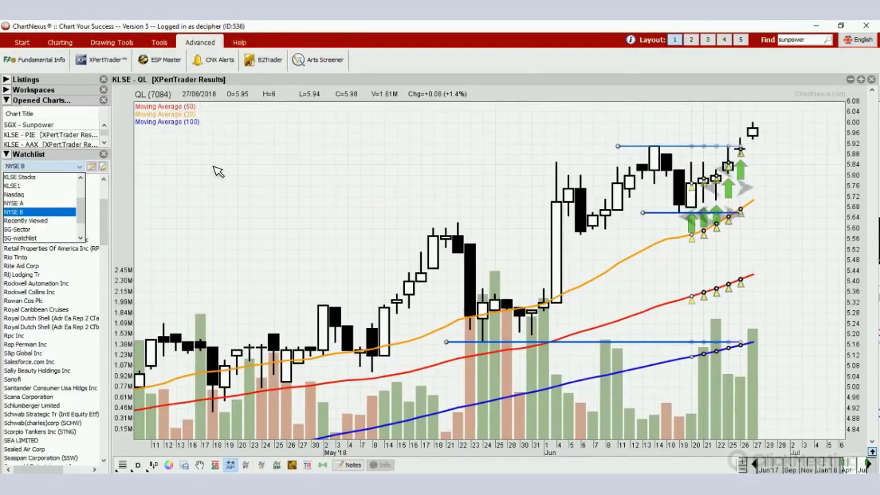
{"action": "key", "text": "Up"}
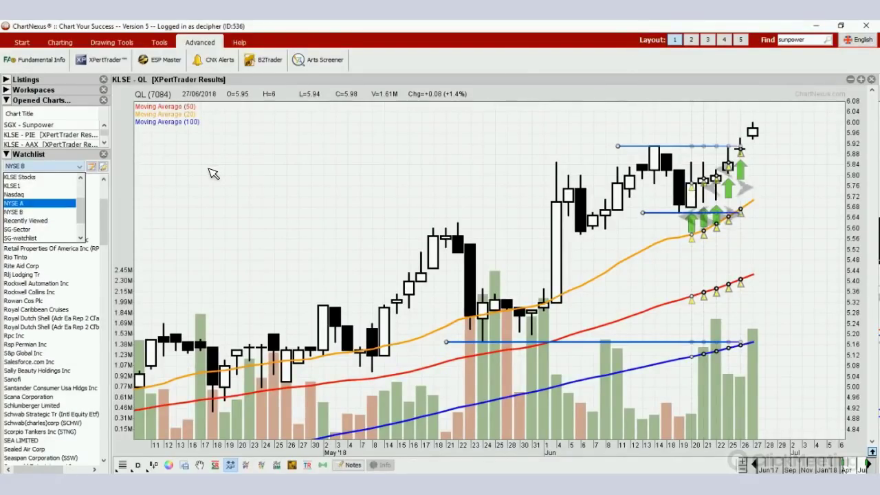
{"action": "left_click", "coordinate": [207, 167]}
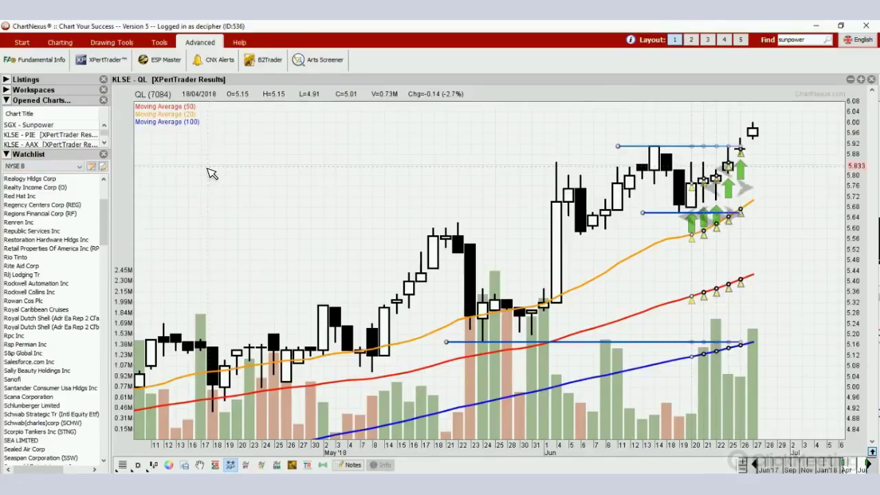
{"action": "key", "text": "Left"}
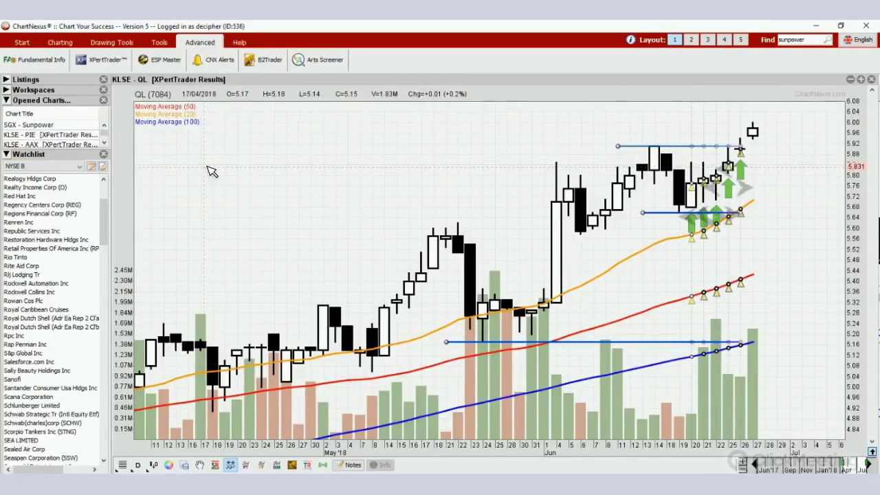